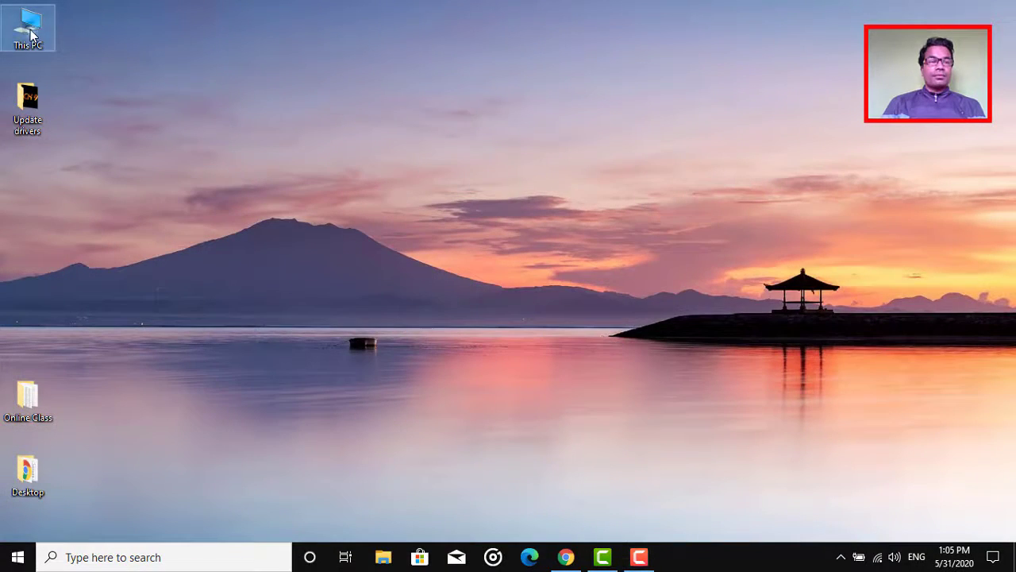
# Open Disk Cleanup for Local Disk (C:) from the drive's properties in This PC.
pyautogui.doubleClick(29, 30)
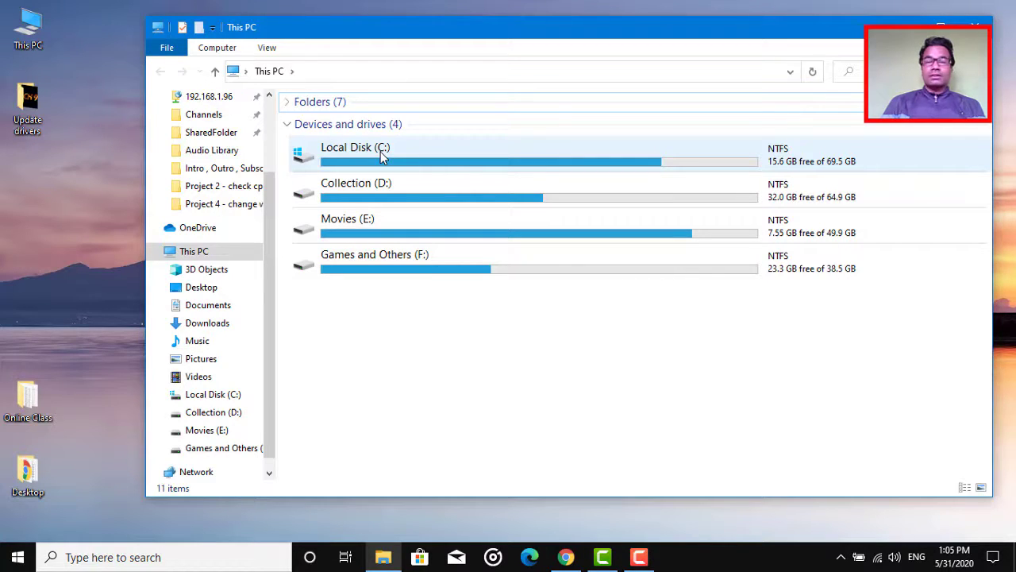
pyautogui.click(380, 151)
pyautogui.rightClick(380, 152)
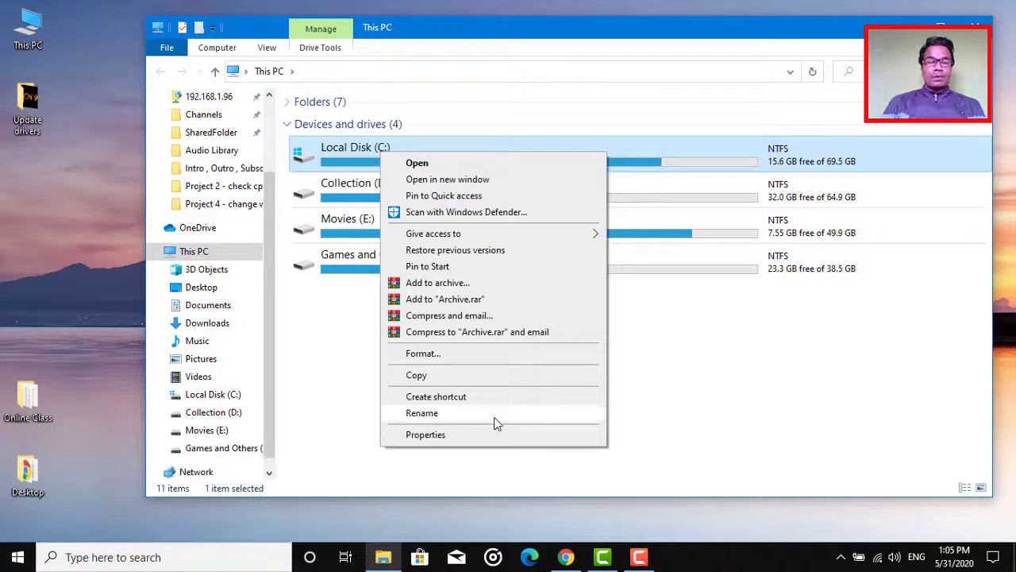
pyautogui.click(468, 443)
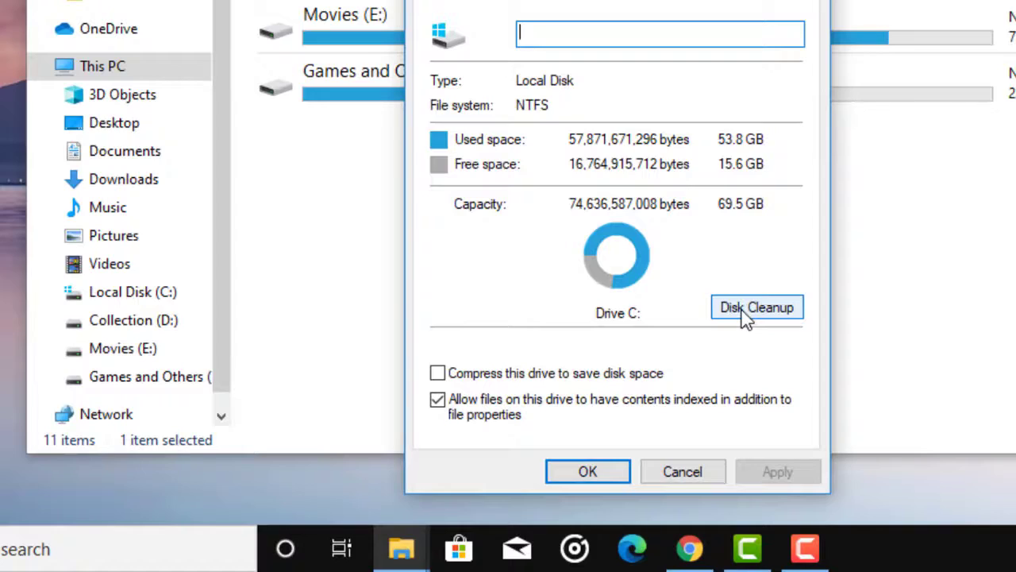
pyautogui.click(745, 312)
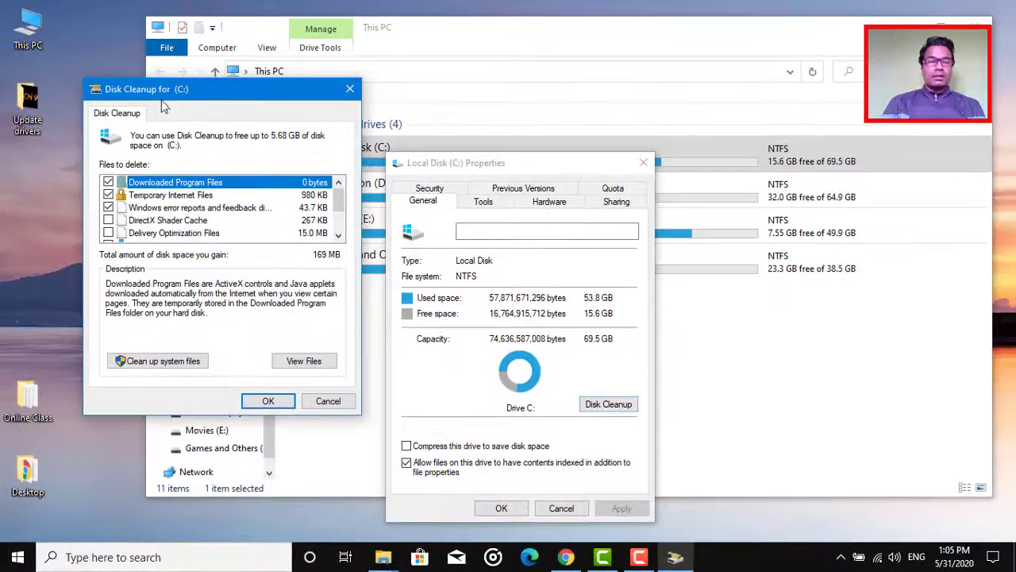
pyautogui.moveTo(176, 89); pyautogui.dragTo(260, 84)
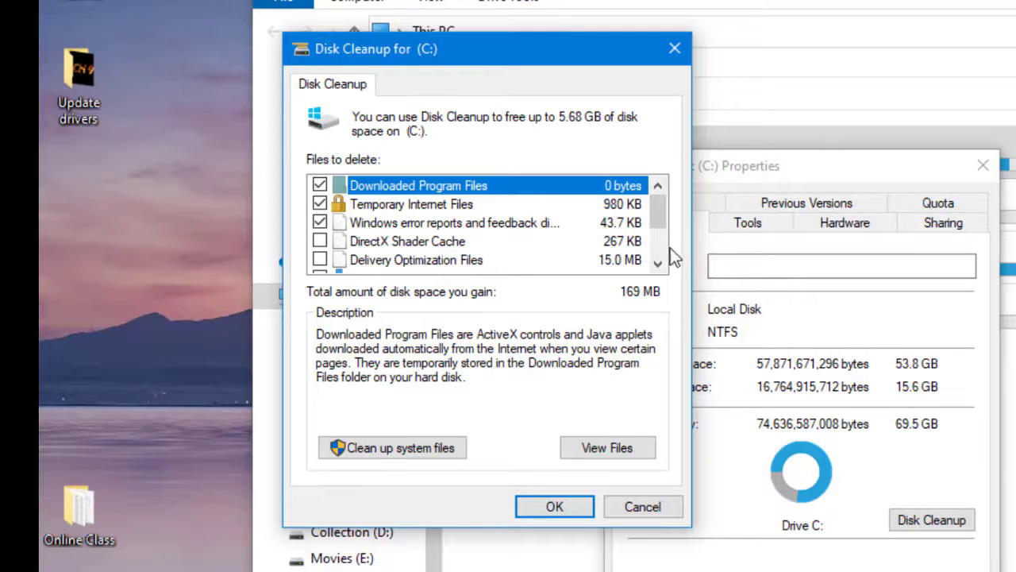
# Add DirectX Shader Cache, Delivery Optimization Files and Recycle Bin to the cleanup selection, leaving Downloads out, and permanently delete the selected files.
pyautogui.moveTo(659, 219)
pyautogui.mouseDown()
pyautogui.moveTo(662, 238)
pyautogui.moveTo(657, 208)
pyautogui.mouseUp()
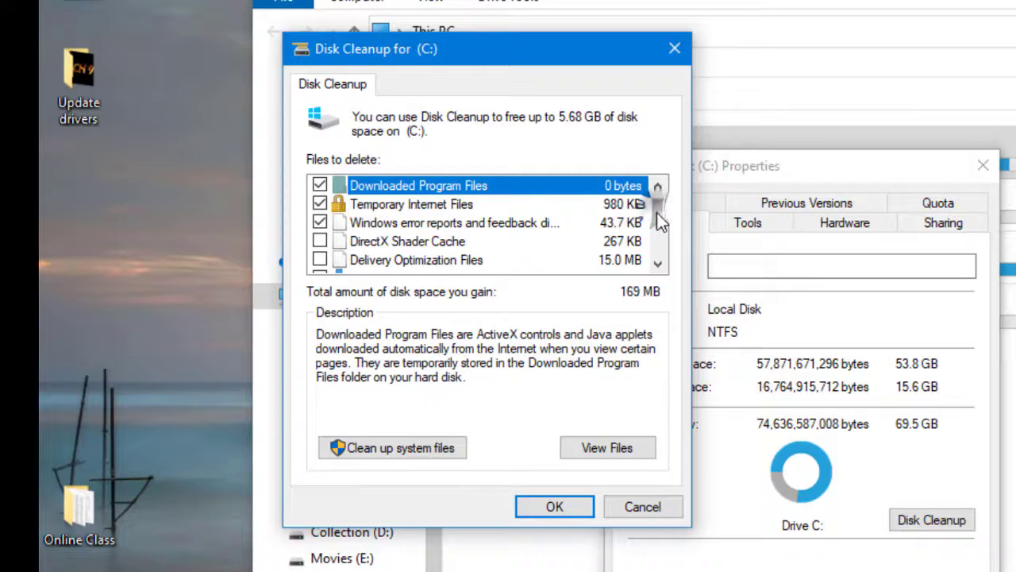
pyautogui.moveTo(656, 208); pyautogui.dragTo(657, 224)
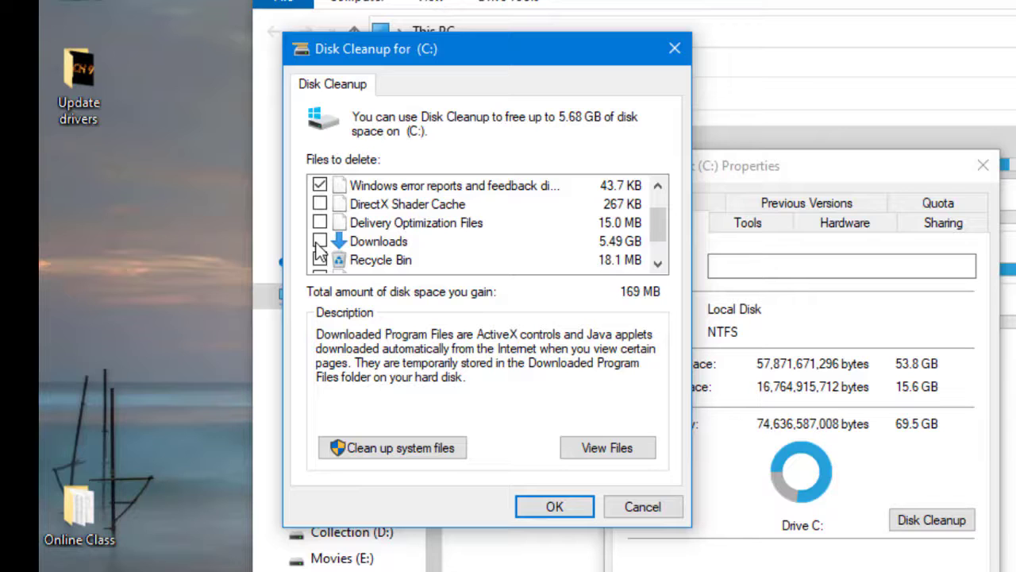
pyautogui.click(319, 204)
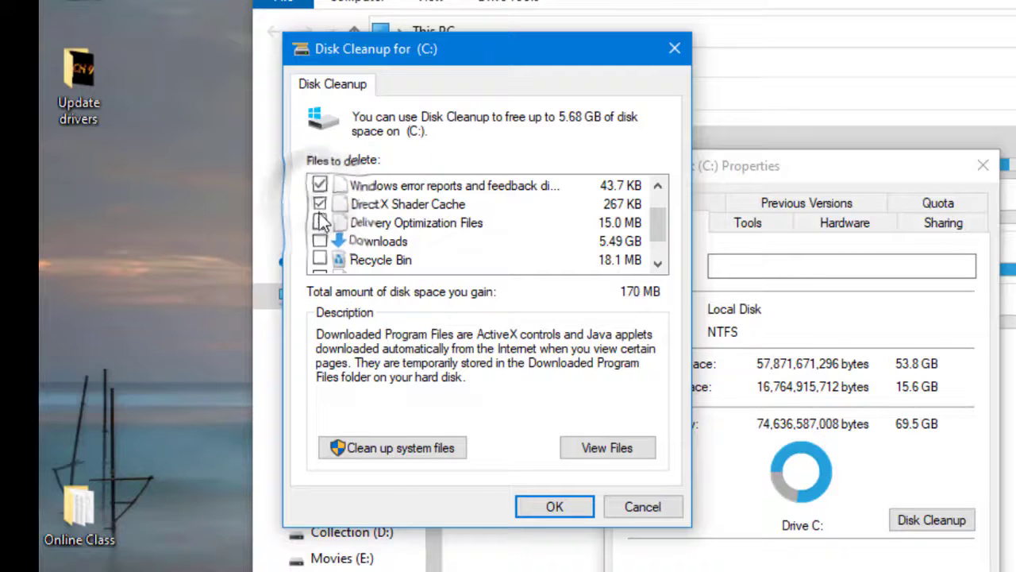
pyautogui.click(320, 223)
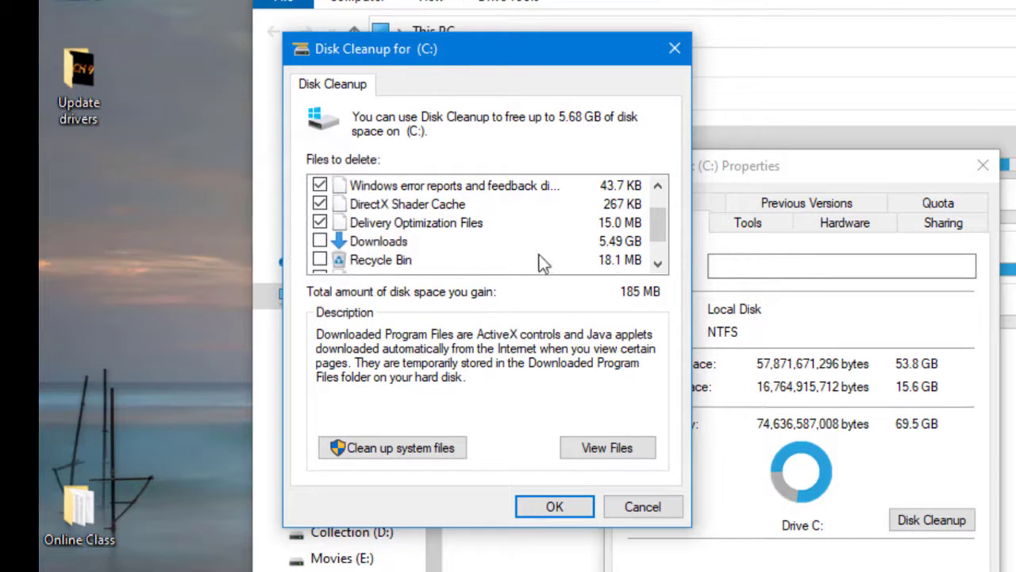
pyautogui.click(320, 262)
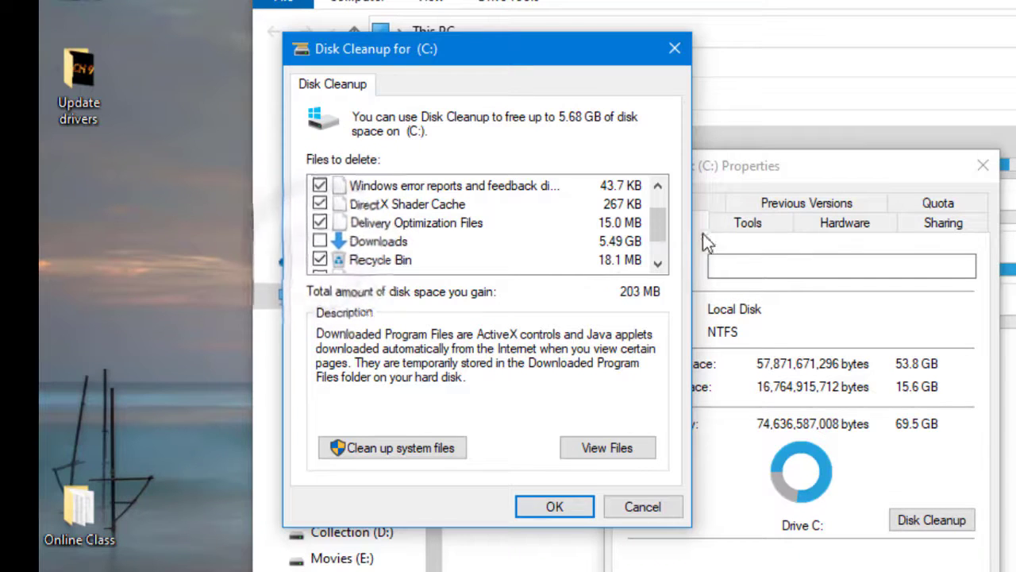
pyautogui.moveTo(662, 225); pyautogui.dragTo(663, 254)
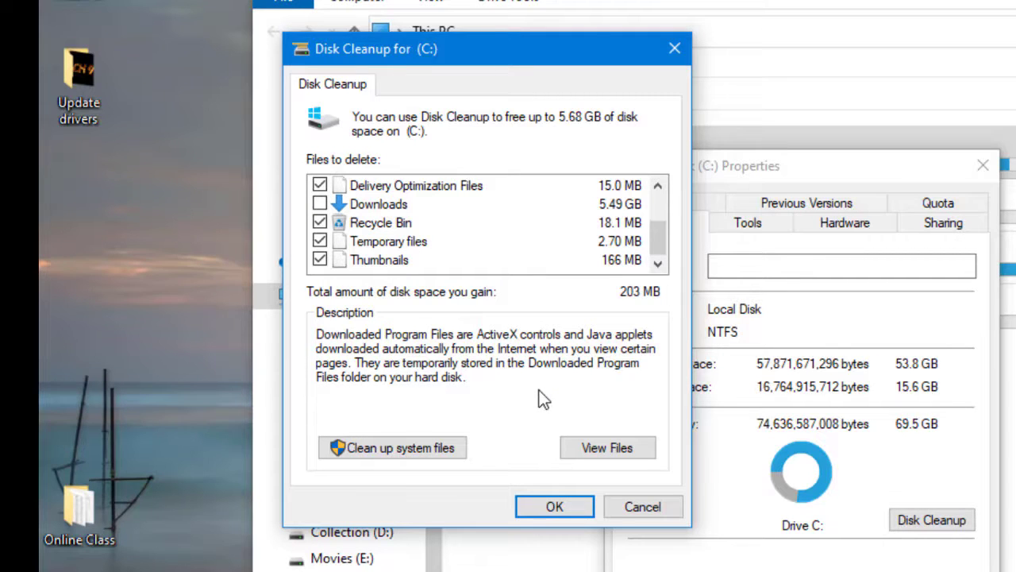
pyautogui.click(566, 508)
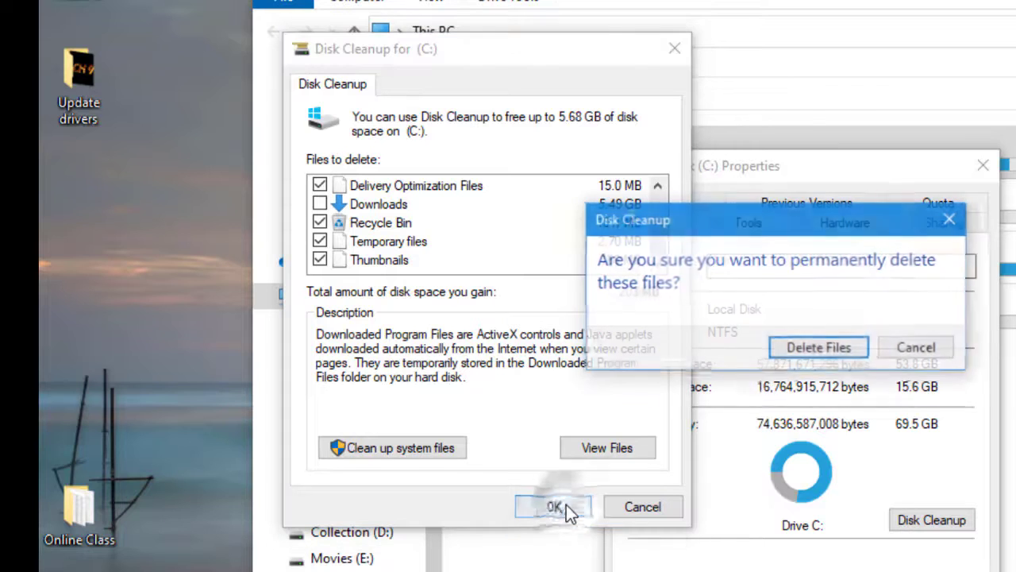
pyautogui.click(824, 348)
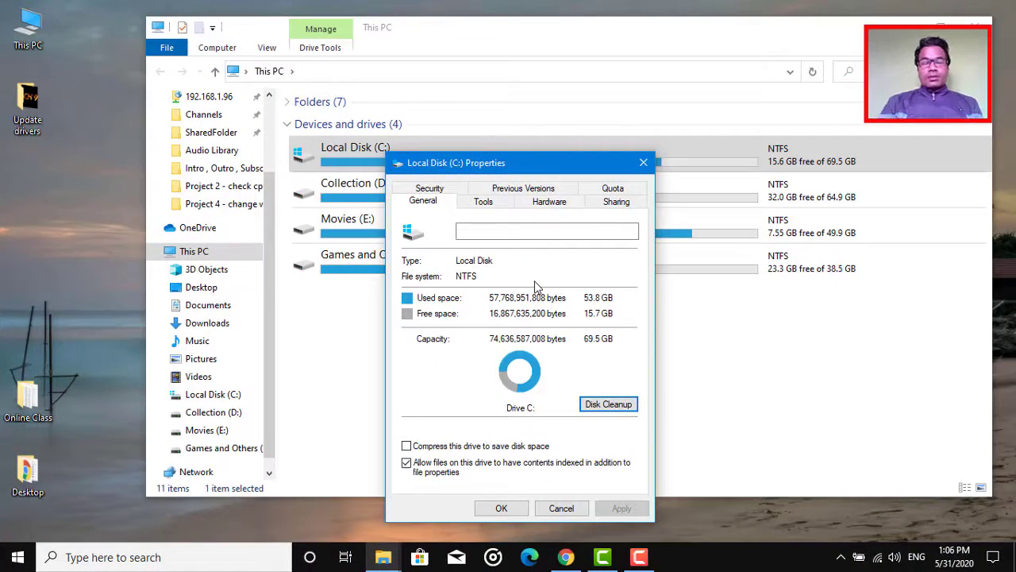
# Run Disk Cleanup on C: again with system files included and mark System error minidump files for deletion.
pyautogui.click(617, 404)
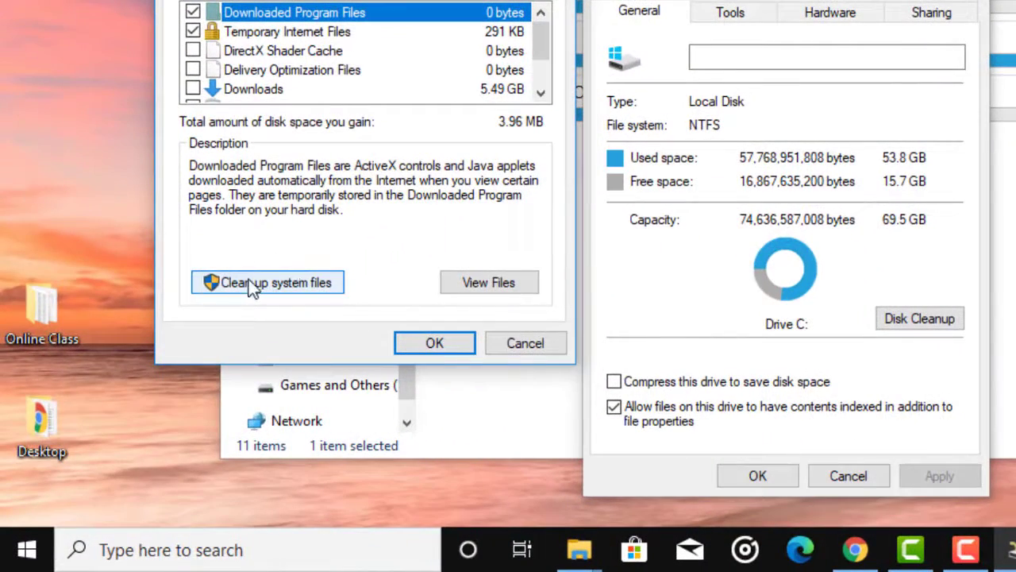
pyautogui.click(251, 283)
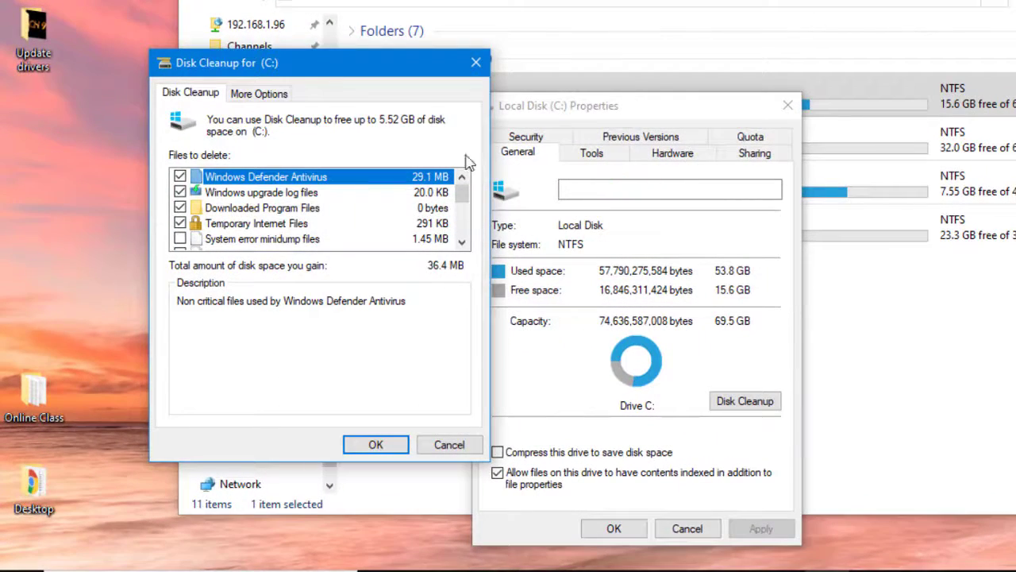
pyautogui.moveTo(325, 67); pyautogui.dragTo(538, 20)
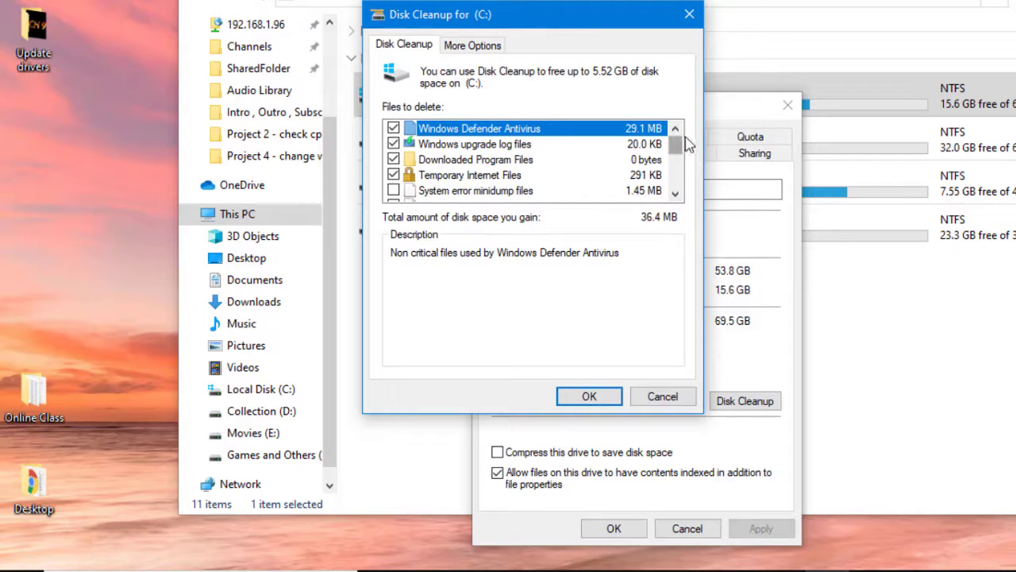
pyautogui.click(675, 193)
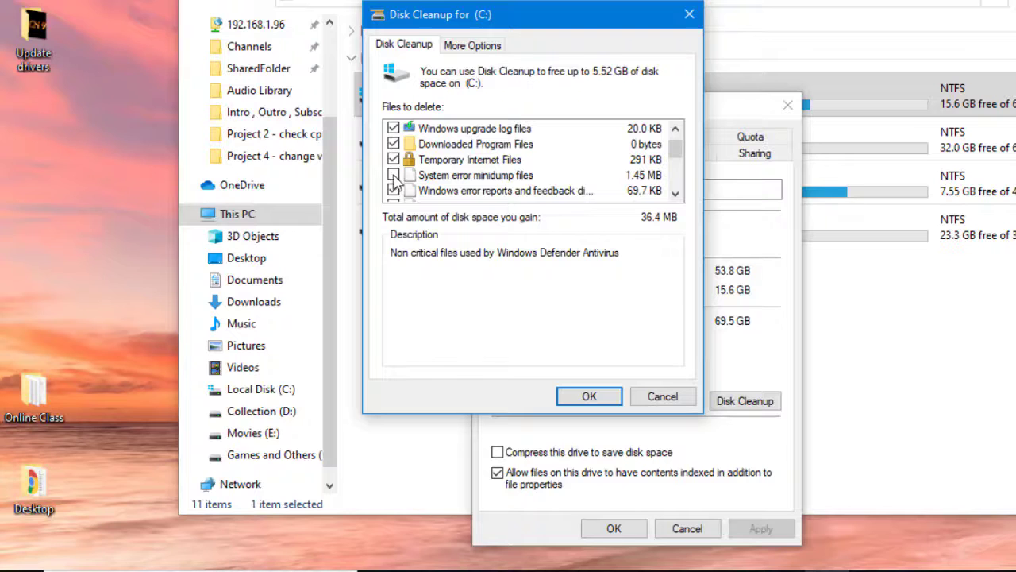
pyautogui.click(394, 175)
# Review the whole list of system file categories to check which ones are marked for deletion.
pyautogui.click(674, 194)
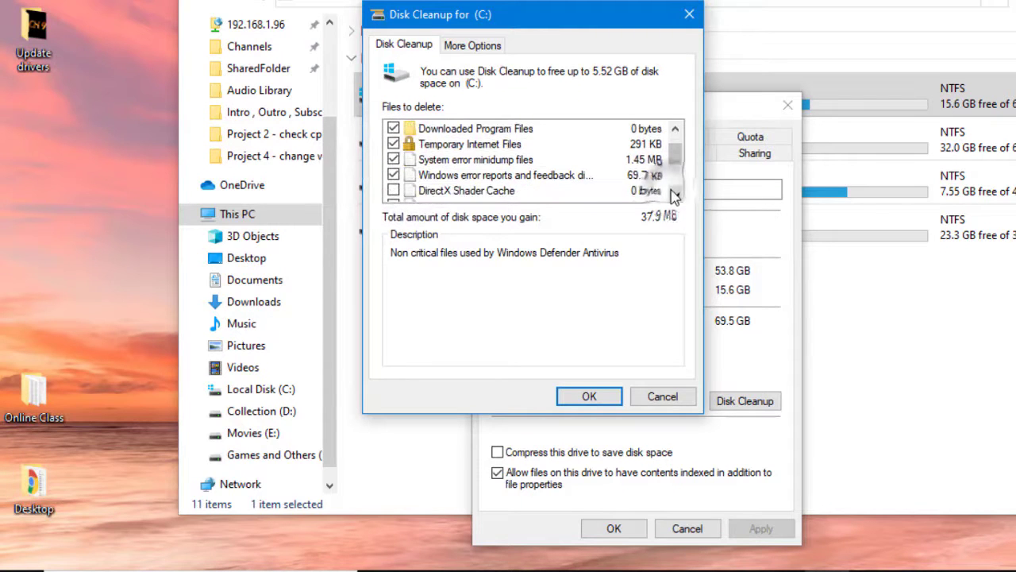
pyautogui.click(674, 195)
pyautogui.click(675, 195)
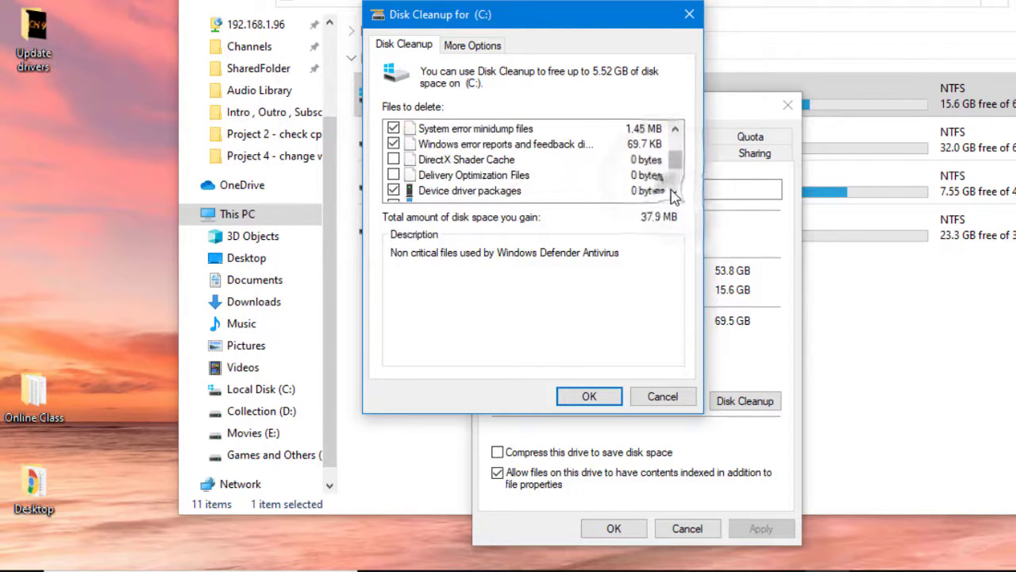
pyautogui.click(674, 194)
pyautogui.click(674, 194)
pyautogui.click(674, 194)
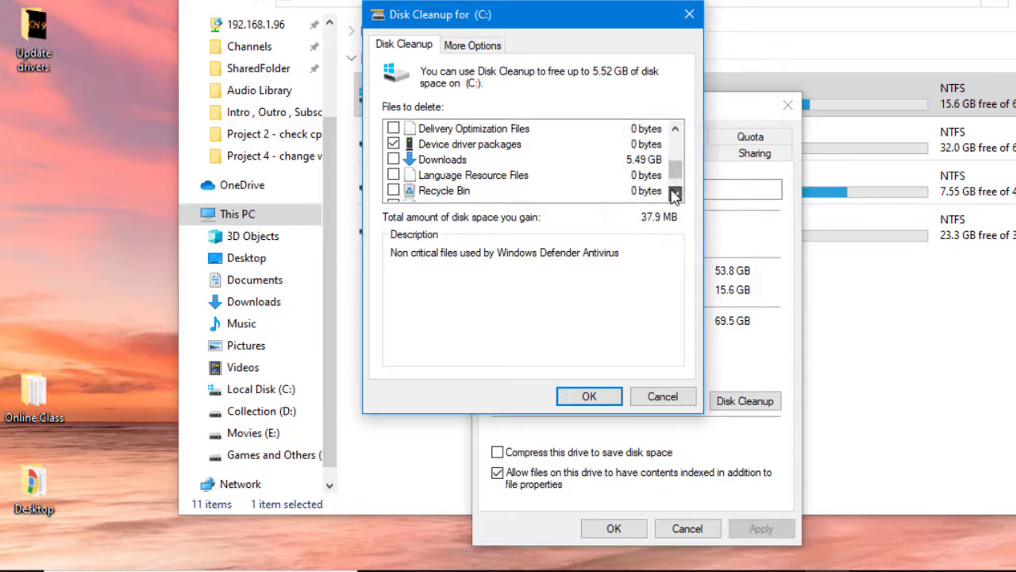
pyautogui.click(674, 195)
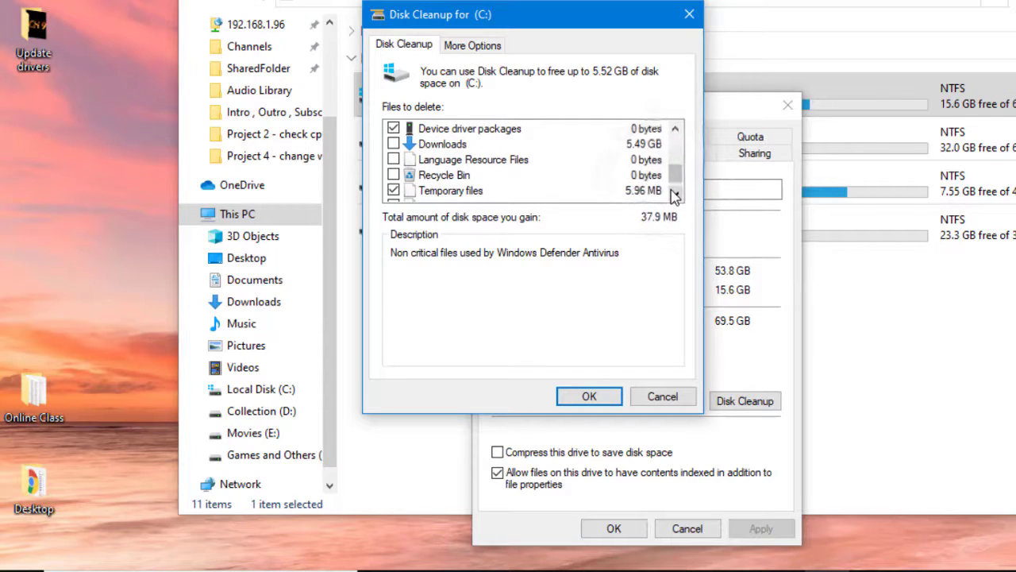
pyautogui.click(674, 195)
pyautogui.click(675, 131)
pyautogui.click(675, 131)
pyautogui.click(675, 130)
pyautogui.click(675, 130)
pyautogui.click(675, 130)
pyautogui.click(675, 130)
pyautogui.click(675, 130)
pyautogui.click(675, 130)
pyautogui.click(675, 131)
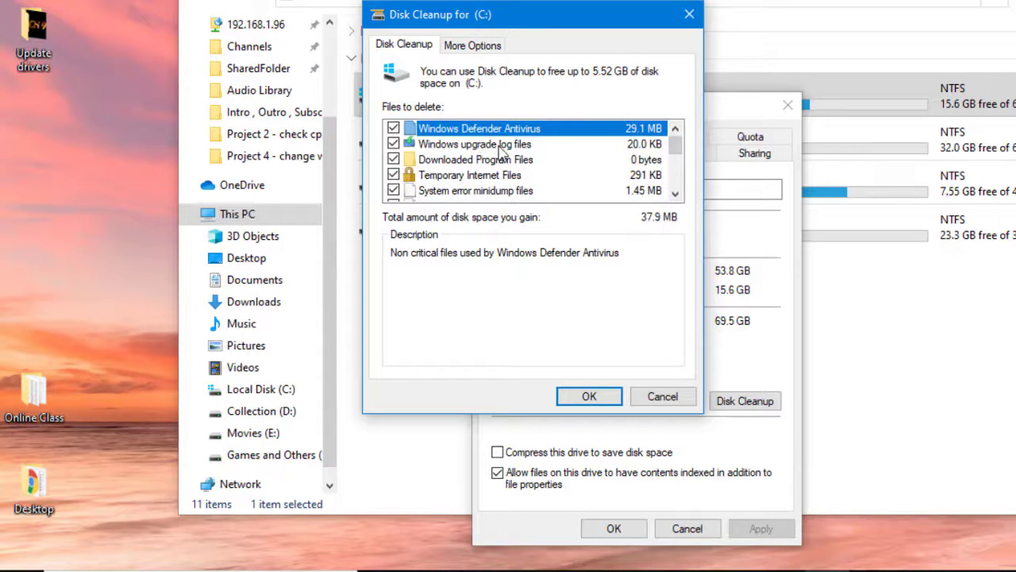
pyautogui.scroll(-3, 442, 168)
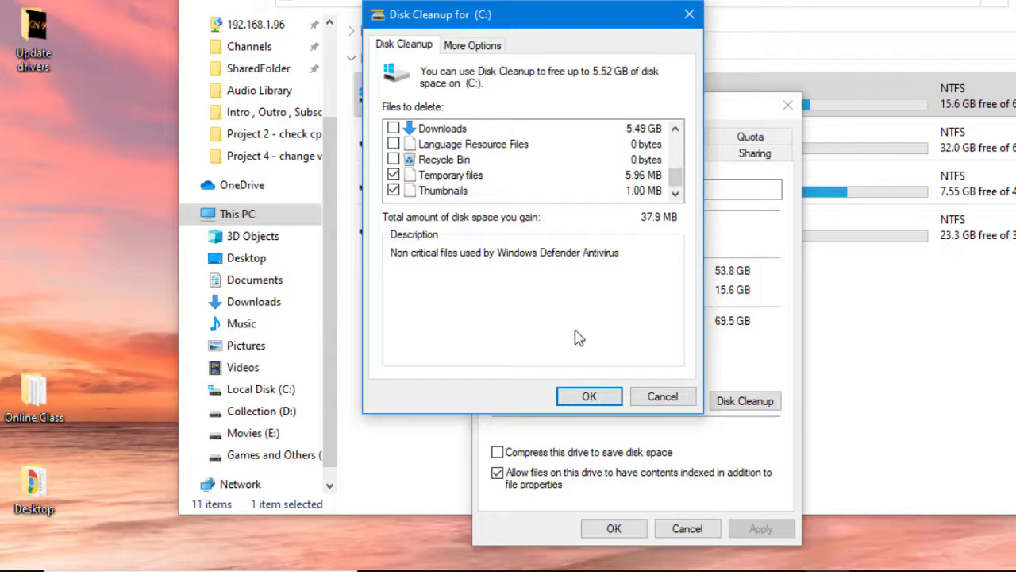
# Permanently delete the marked system files and close the properties of Local Disk (C:).
pyautogui.click(607, 405)
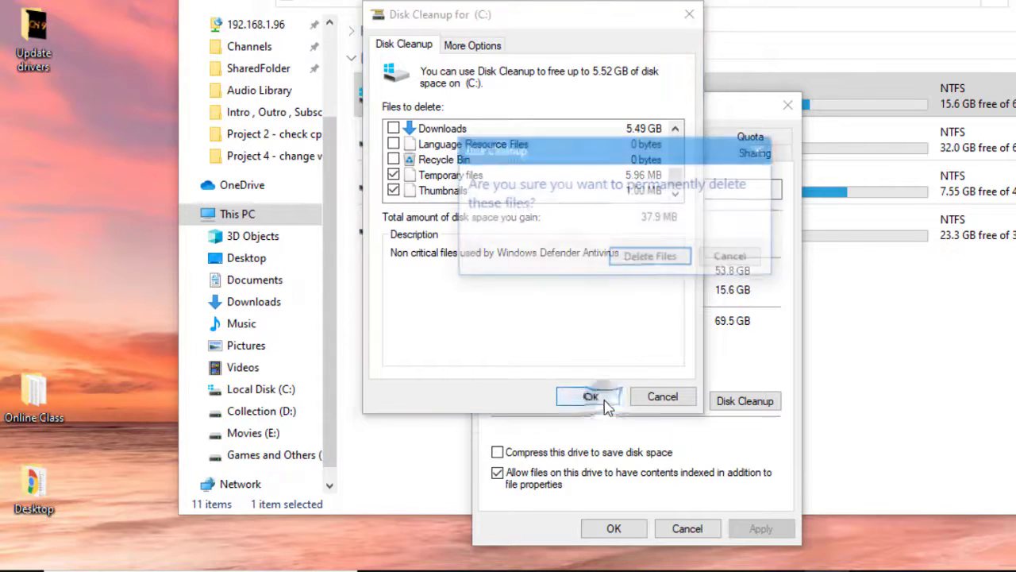
pyautogui.click(681, 262)
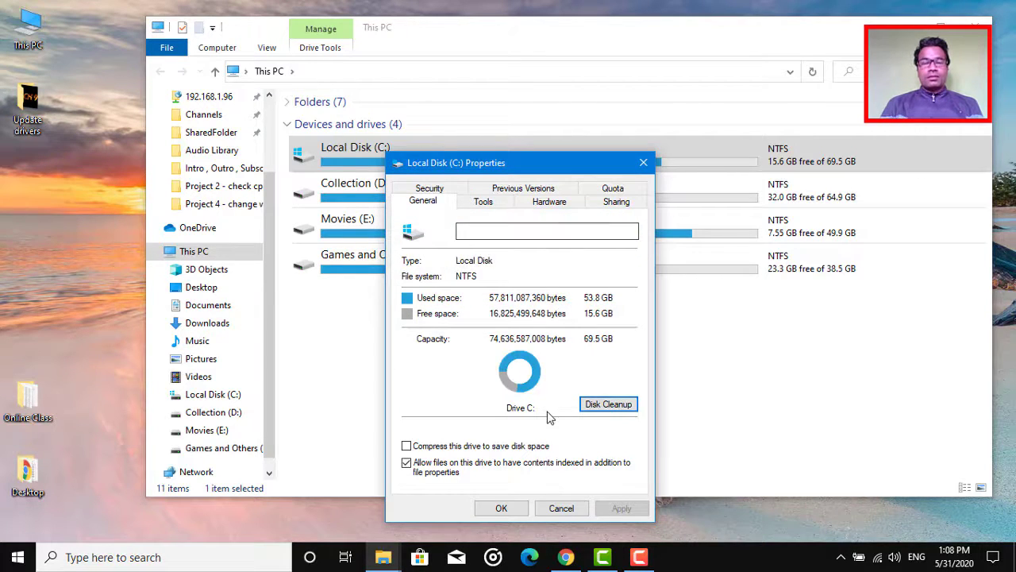
pyautogui.click(502, 508)
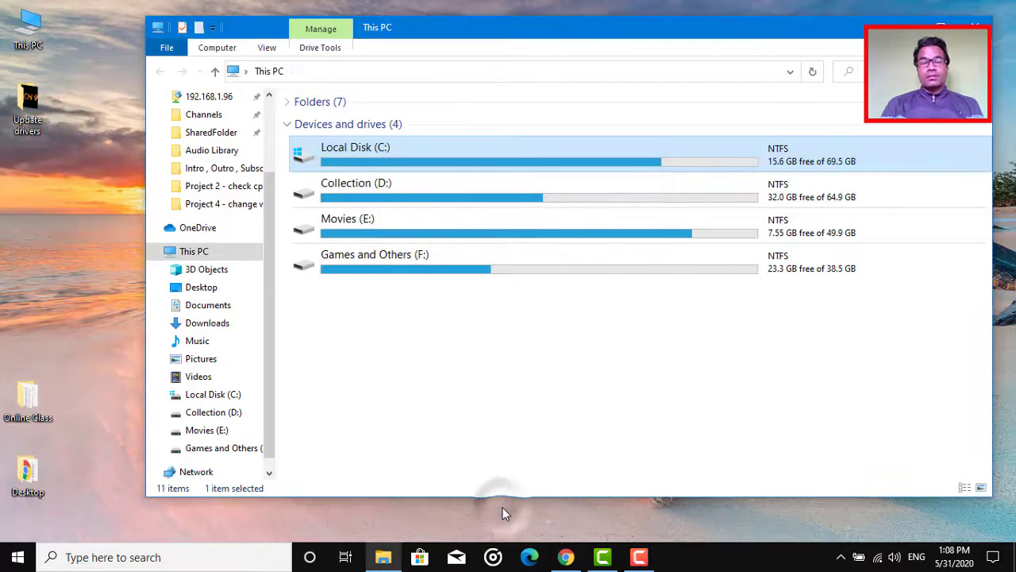